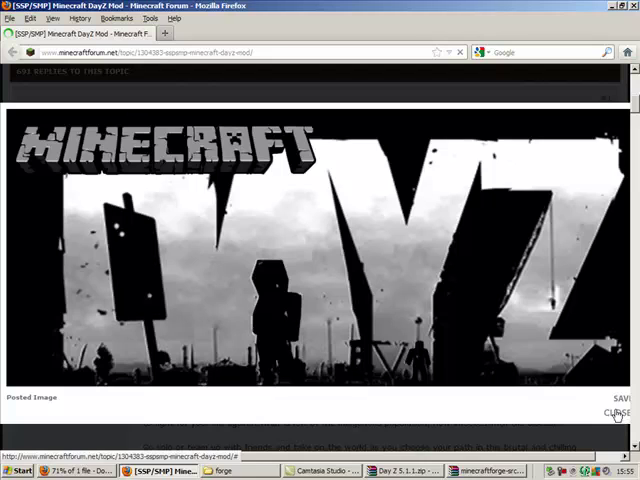
# Close the enlarged DayZ banner image on the forum thread
pyautogui.click(616, 414)
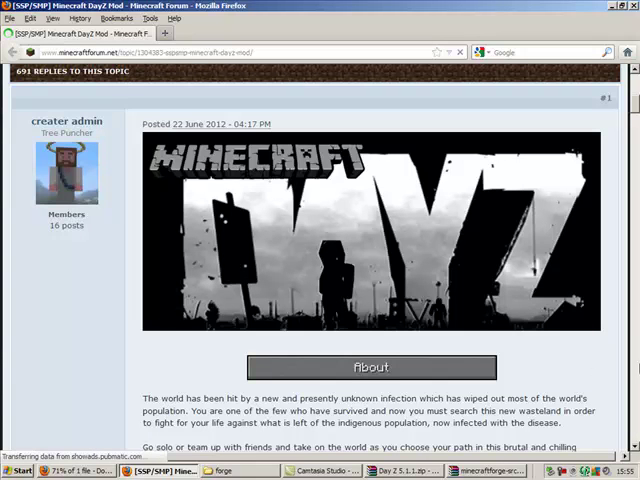
pyautogui.scroll(-1, 576, 356)
pyautogui.scroll(-2, 560, 330)
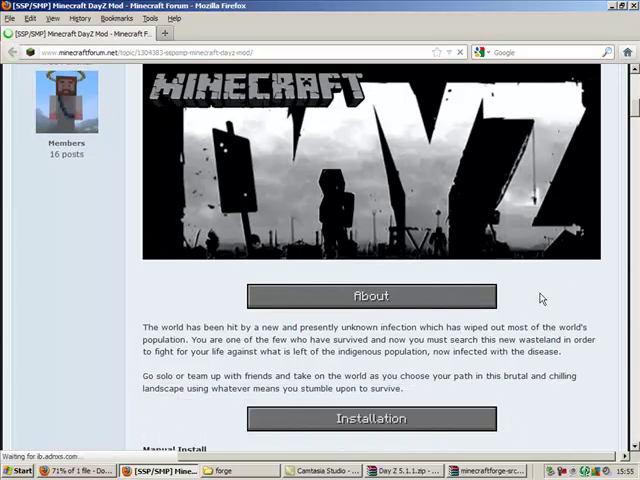
pyautogui.scroll(-3, 541, 298)
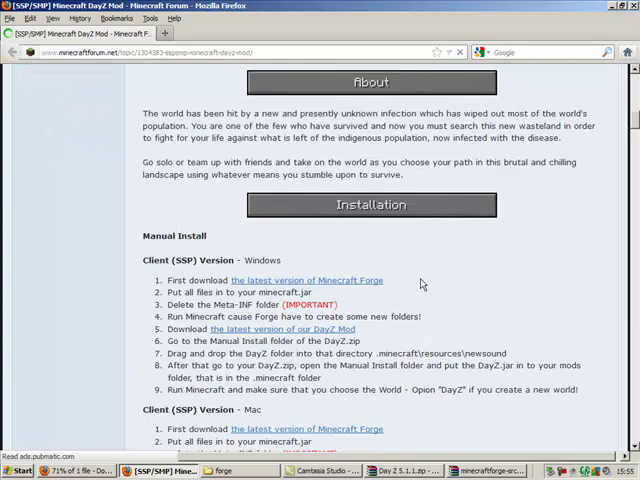
pyautogui.scroll(-4, 421, 285)
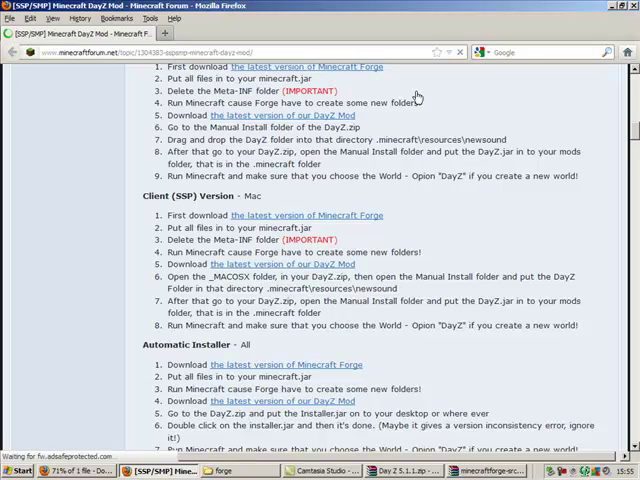
pyautogui.scroll(-2, 428, 300)
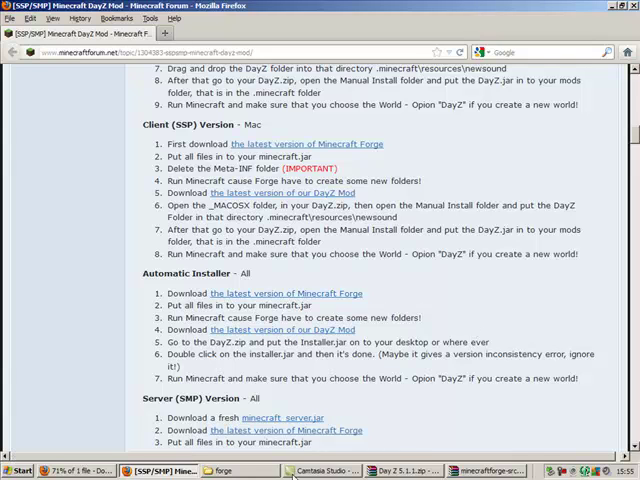
# Launch Minecraft from the Start menu with Force update enabled, log in, and close Firefox
pyautogui.click(22, 470)
pyautogui.click(52, 253)
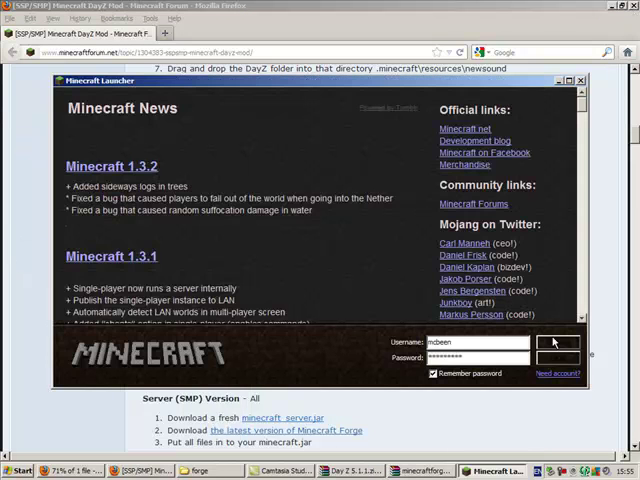
pyautogui.click(553, 343)
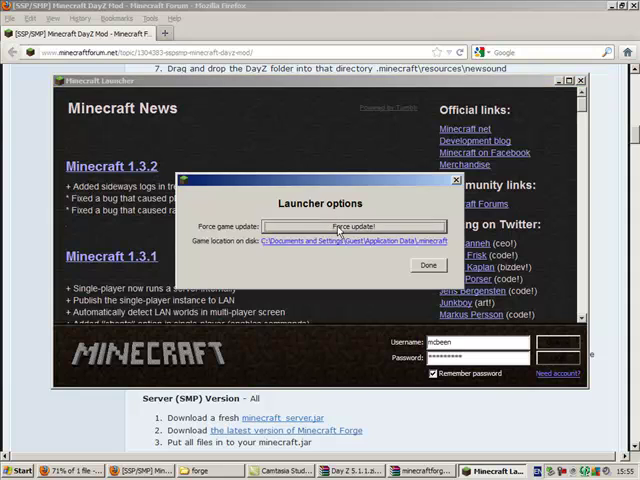
pyautogui.click(353, 226)
pyautogui.click(429, 266)
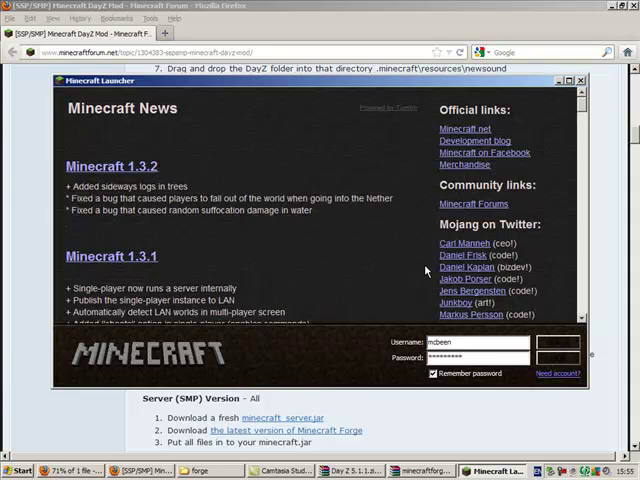
pyautogui.click(549, 358)
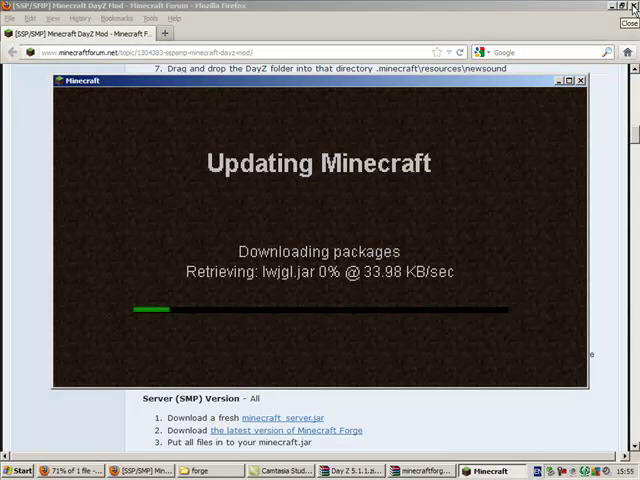
pyautogui.click(633, 6)
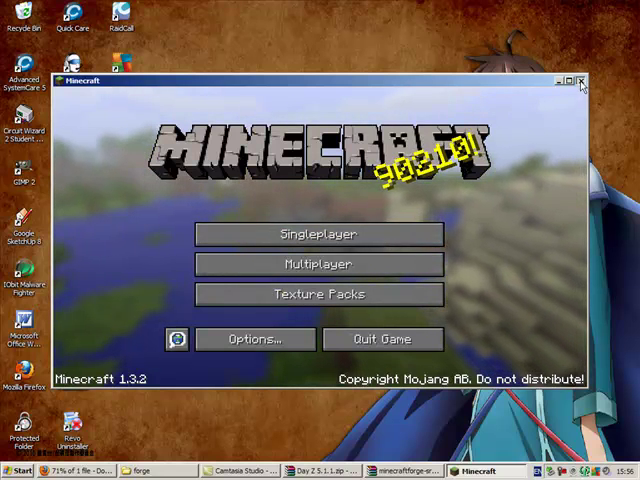
# Close Minecraft and navigate Explorer to the %appdata% Application Data folder
pyautogui.click(582, 81)
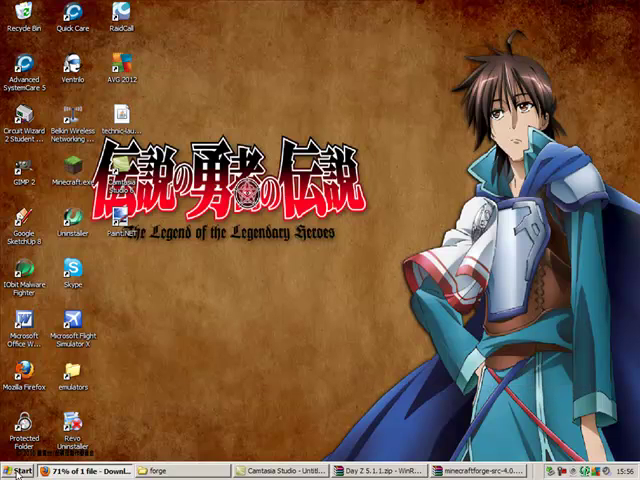
pyautogui.press('super')
pyautogui.press('Escape')
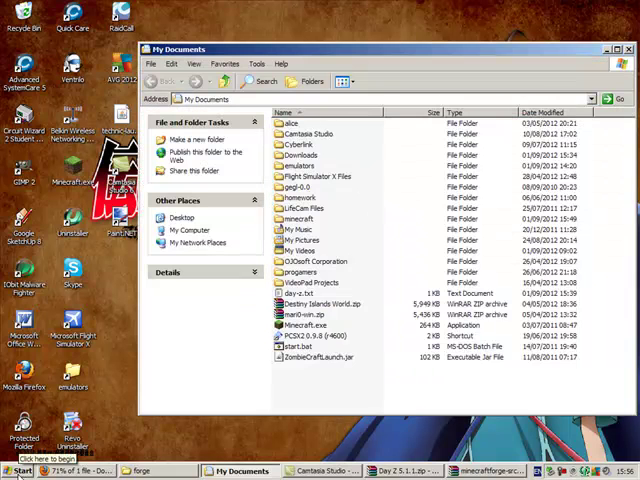
pyautogui.click(18, 471)
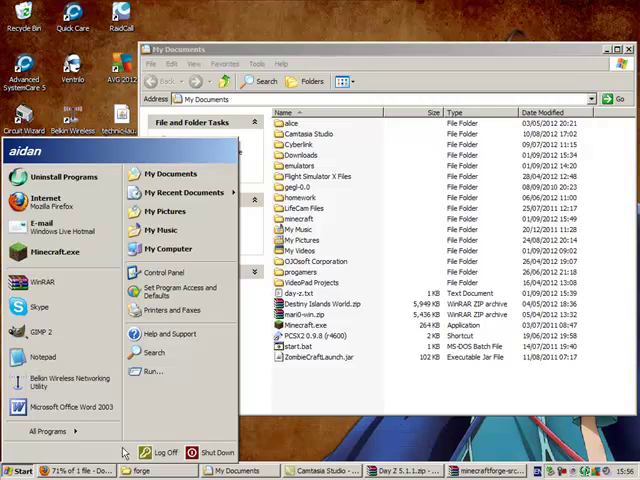
pyautogui.click(10, 473)
pyautogui.click(238, 99)
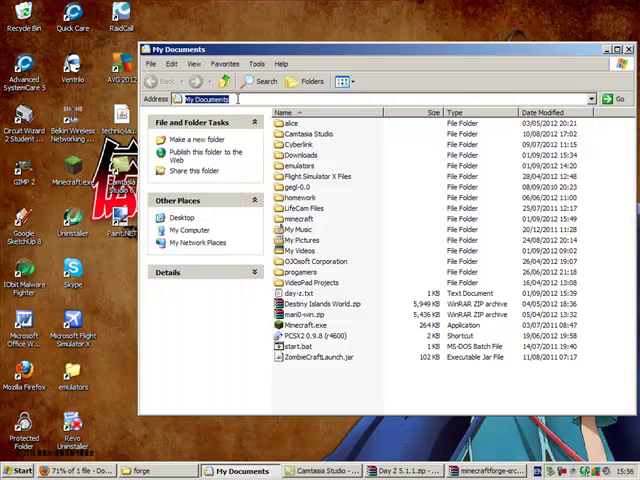
pyautogui.press('BackSpace')
pyautogui.write('%')
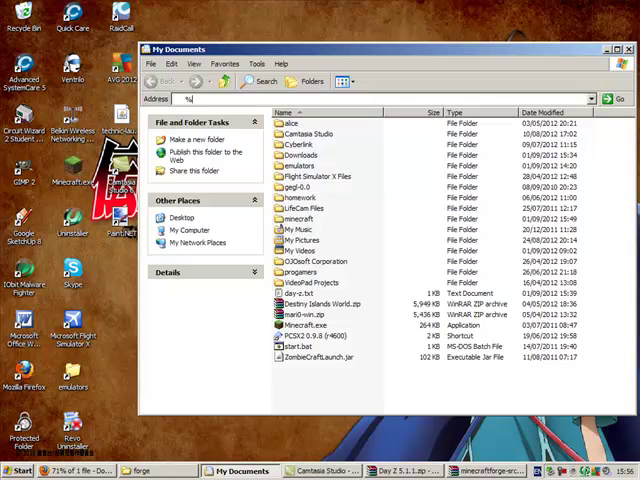
pyautogui.write('appdata%')
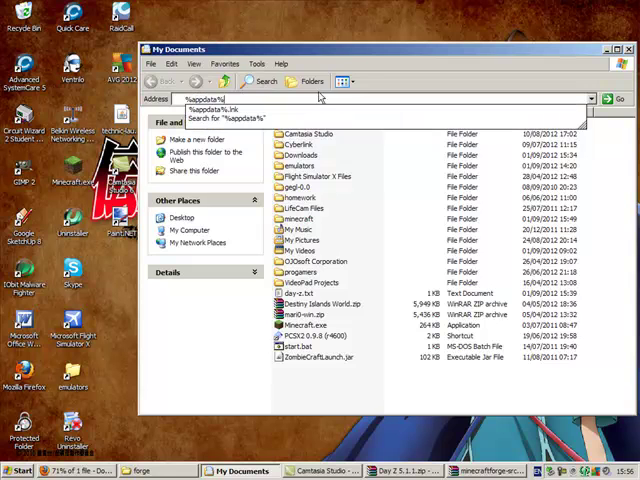
pyautogui.press('Return')
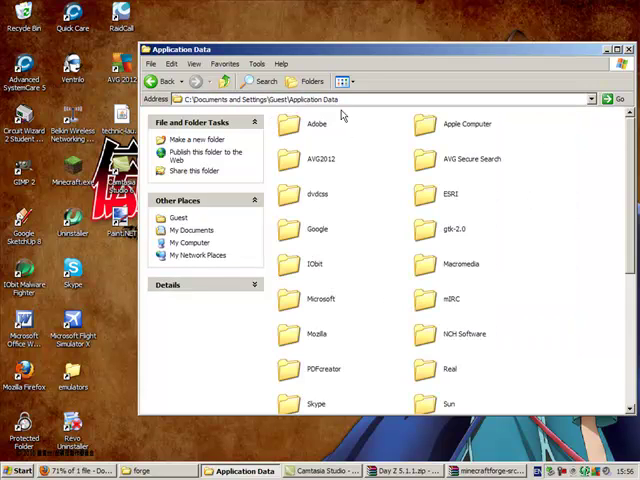
pyautogui.scroll(-5, 335, 150)
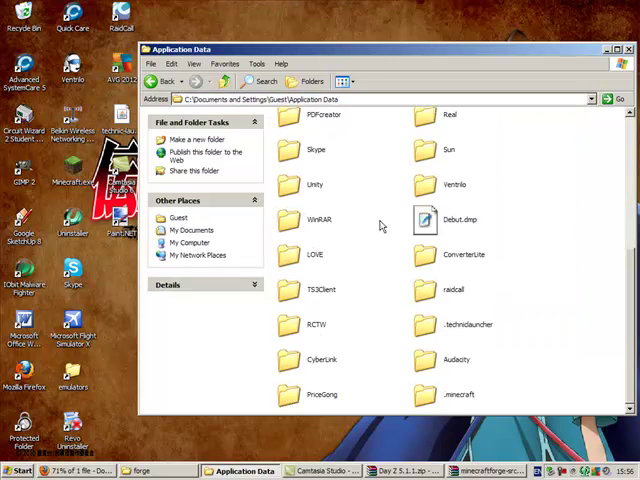
# Go into .minecraft\bin and select minecraft.jar
pyautogui.doubleClick(428, 398)
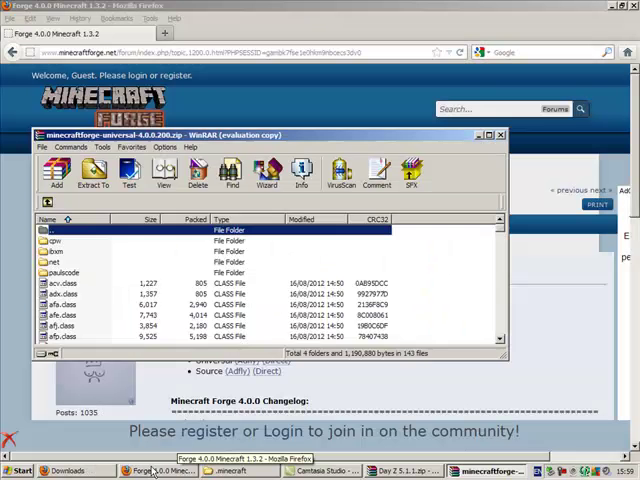
pyautogui.click(247, 472)
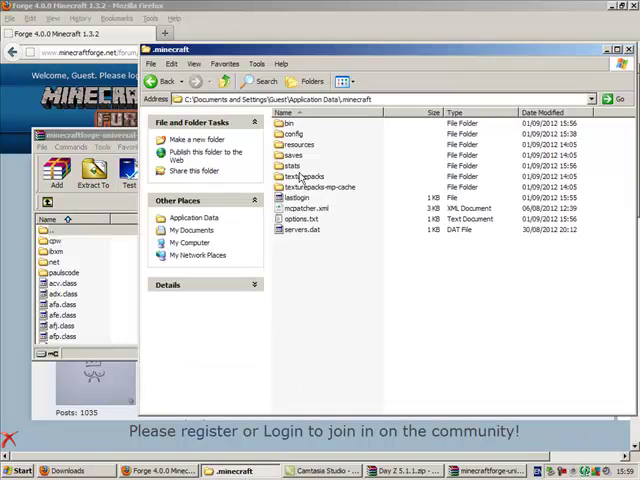
pyautogui.doubleClick(288, 123)
pyautogui.click(303, 187)
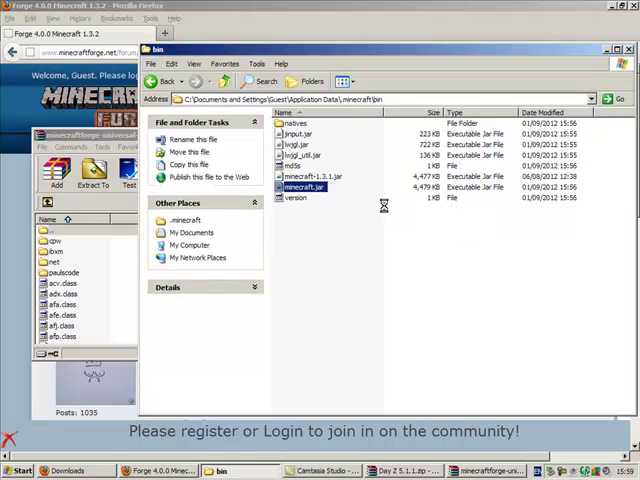
# Open minecraft.jar in WinRAR and delete its META-INF folder
pyautogui.rightClick(303, 187)
pyautogui.click(462, 281)
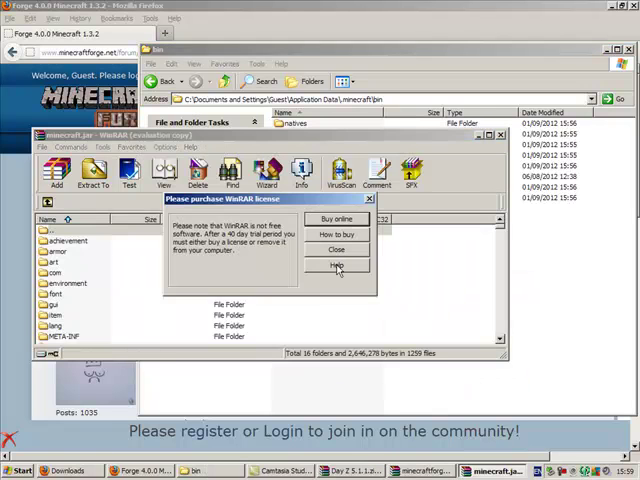
pyautogui.click(338, 249)
pyautogui.click(124, 336)
pyautogui.press('Delete')
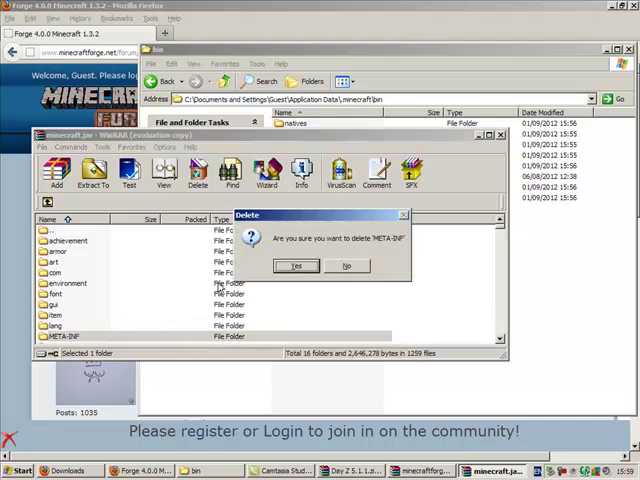
pyautogui.click(295, 268)
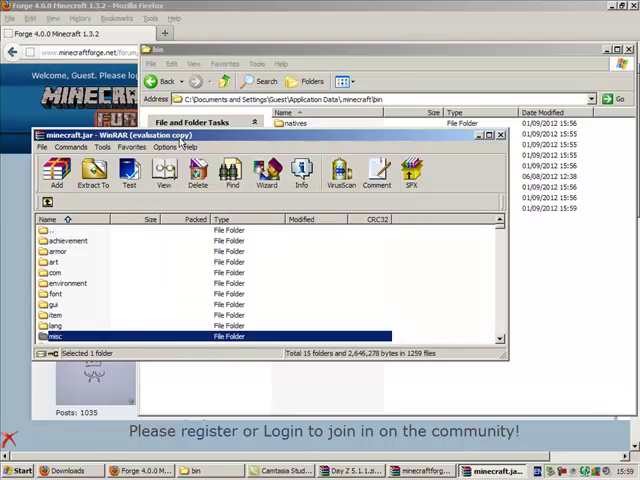
# Move the minecraft.jar window aside, close the browser and bring the Forge universal archive forward
pyautogui.moveTo(165, 136); pyautogui.dragTo(343, 128)
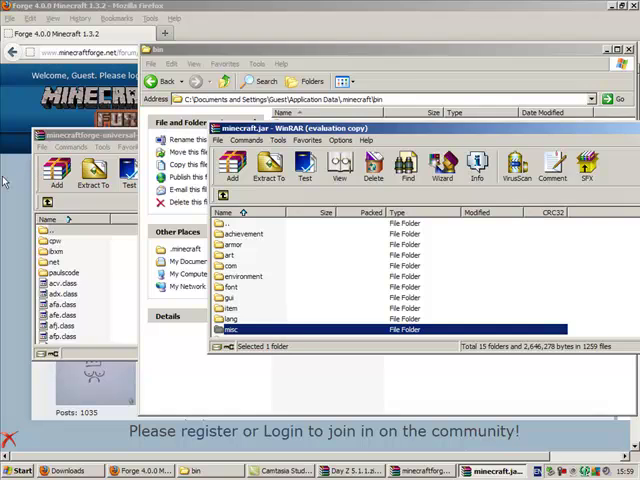
pyautogui.click(178, 5)
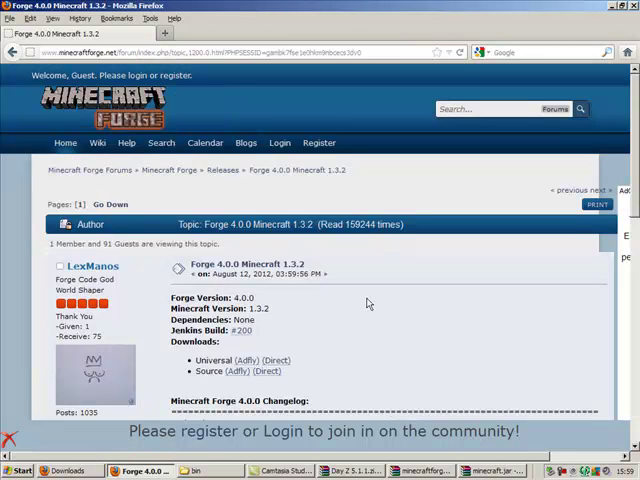
pyautogui.click(633, 6)
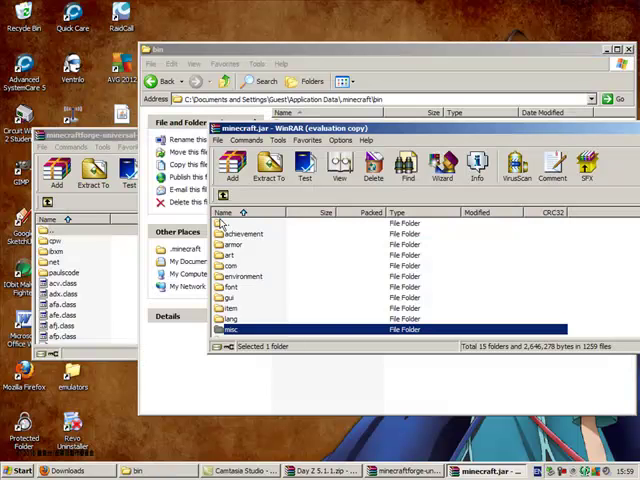
pyautogui.click(100, 143)
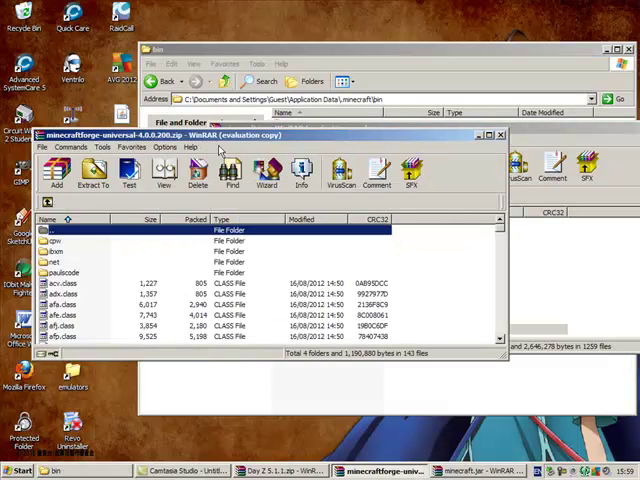
# Drag all files from the Forge universal zip into minecraft.jar, confirm, then close the Forge archive
pyautogui.moveTo(224, 140)
pyautogui.mouseDown()
pyautogui.moveTo(248, 8)
pyautogui.moveTo(209, 3)
pyautogui.mouseUp()
pyautogui.hotkey('ctrl', 'a')
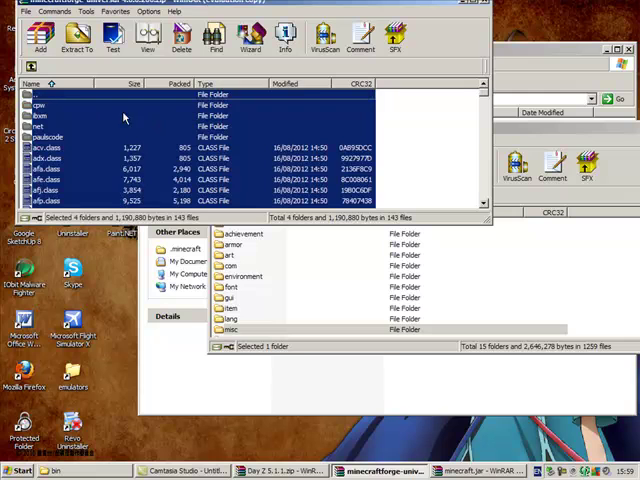
pyautogui.moveTo(38, 105); pyautogui.dragTo(617, 273)
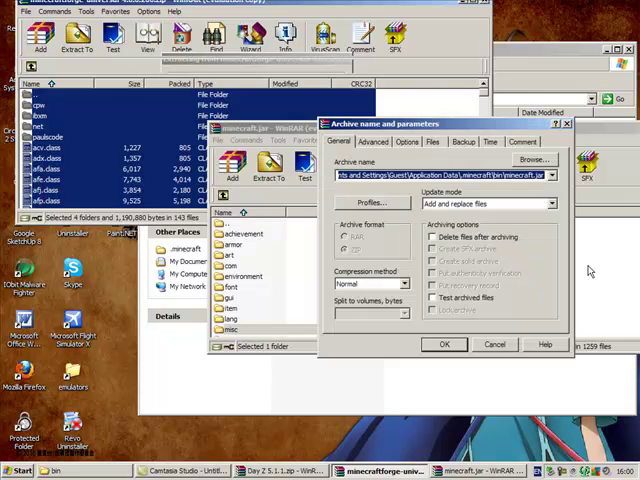
pyautogui.press('Return')
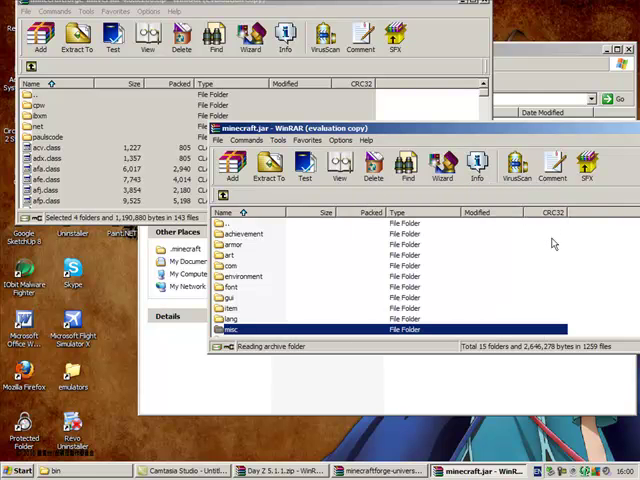
pyautogui.click(415, 8)
pyautogui.click(440, 52)
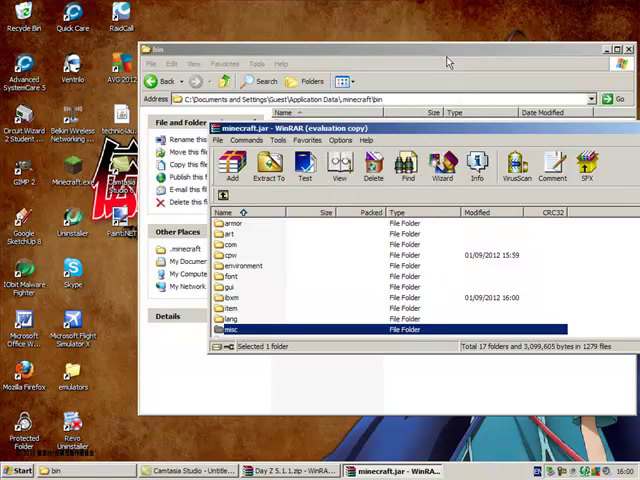
# Close WinRAR and the bin folder, launch Minecraft from the Start menu and log in
pyautogui.moveTo(366, 129); pyautogui.dragTo(193, 144)
pyautogui.click(462, 145)
pyautogui.click(627, 50)
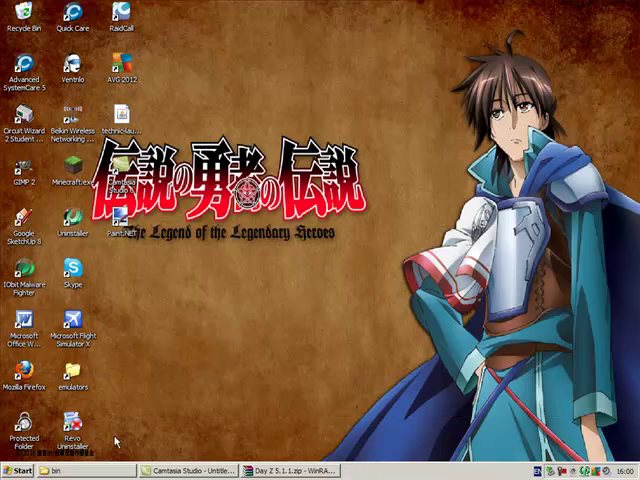
pyautogui.click(16, 470)
pyautogui.click(60, 251)
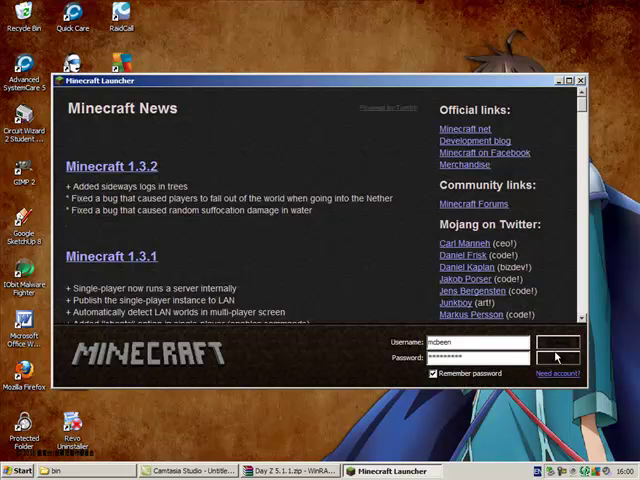
pyautogui.click(552, 356)
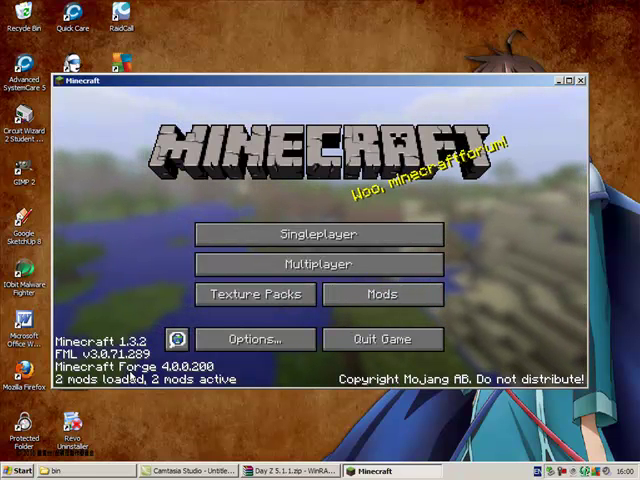
# View Forge Mod Loader and Minecraft Forge details in the Mods list, then close it
pyautogui.click(381, 294)
pyautogui.click(105, 196)
pyautogui.click(110, 240)
pyautogui.click(110, 196)
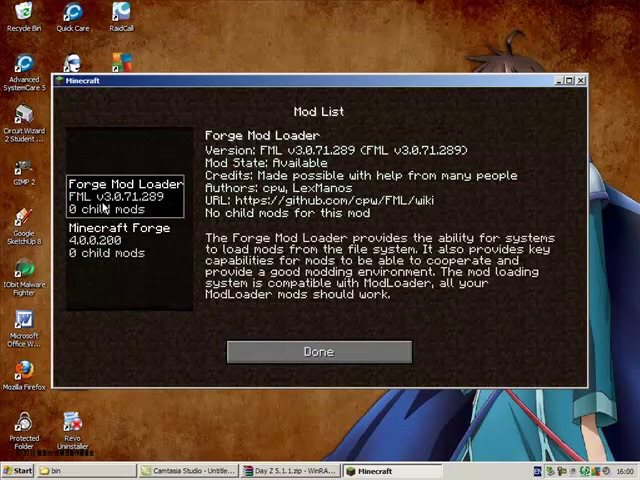
pyautogui.click(110, 240)
pyautogui.click(135, 190)
pyautogui.click(112, 245)
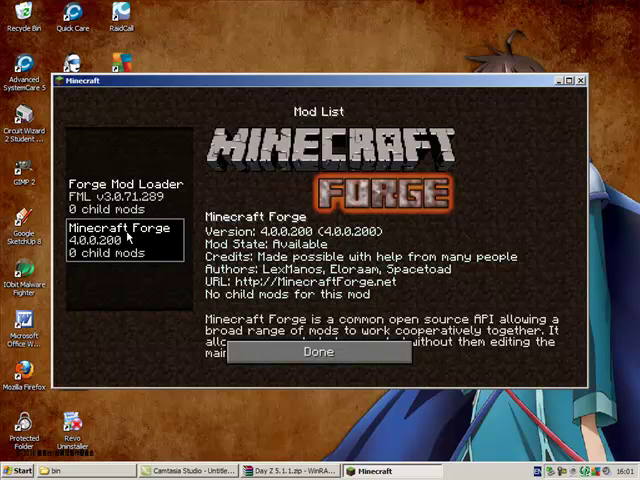
pyautogui.click(318, 352)
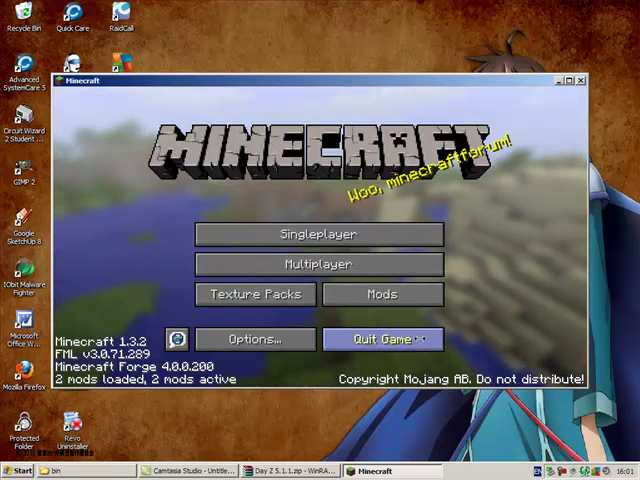
# Quit the game, browse the Day Z 5.1.1 zip in WinRAR and select Installer.jar
pyautogui.click(382, 339)
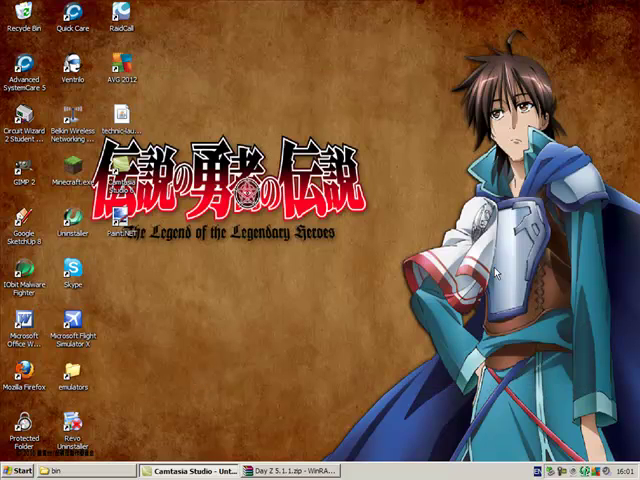
pyautogui.click(290, 470)
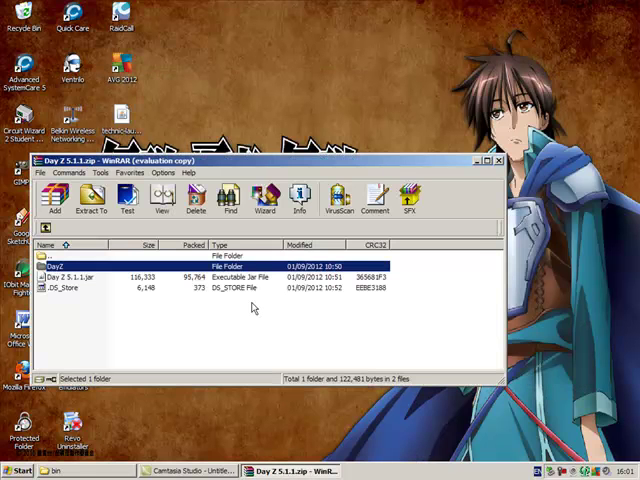
pyautogui.click(70, 277)
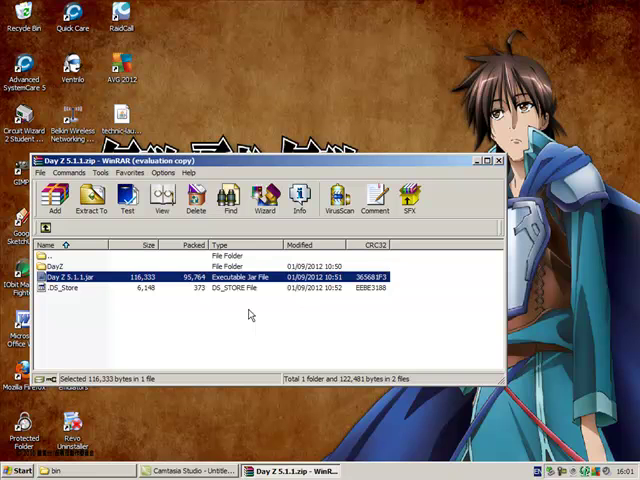
pyautogui.doubleClick(55, 266)
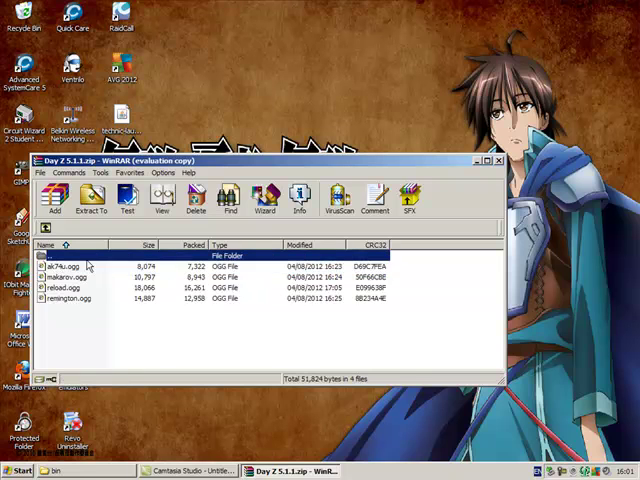
pyautogui.click(46, 229)
pyautogui.click(46, 229)
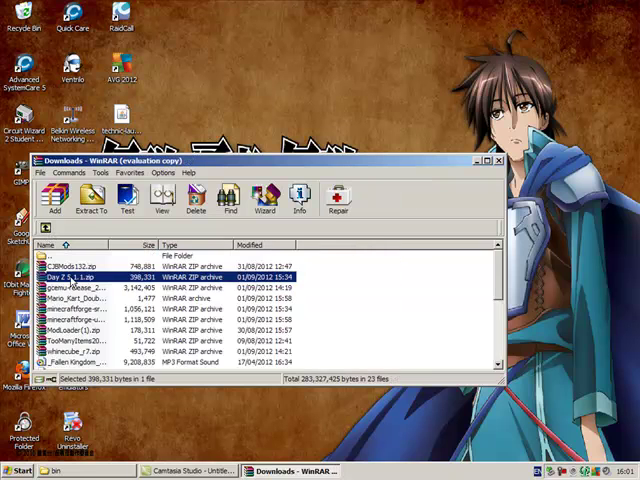
pyautogui.doubleClick(60, 276)
pyautogui.click(80, 289)
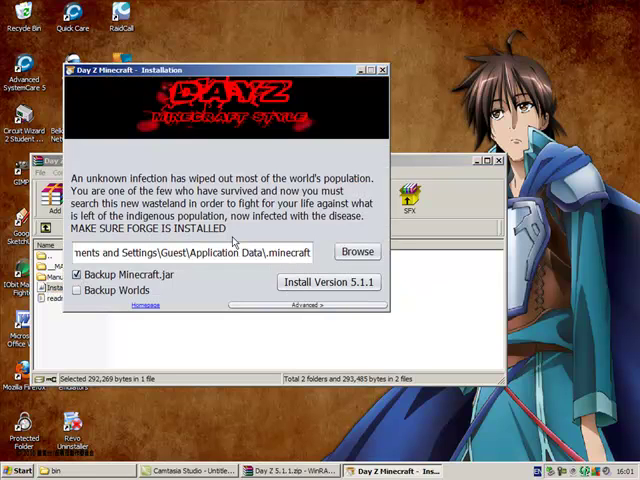
# Install Day Z version 5.1.1, accepting the Version Inconsistency warning
pyautogui.click(313, 285)
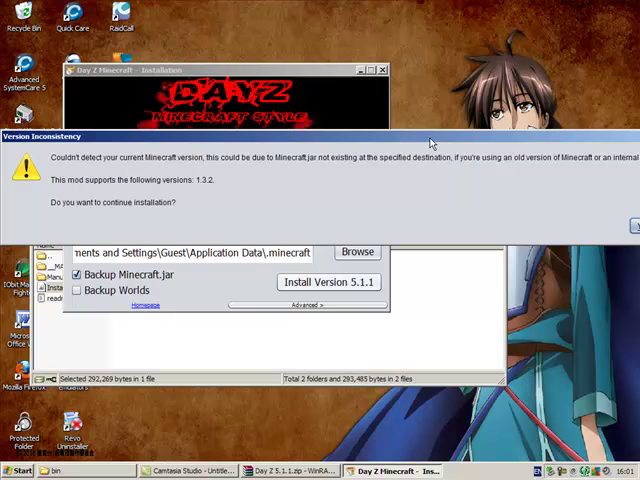
pyautogui.moveTo(432, 144); pyautogui.dragTo(372, 141)
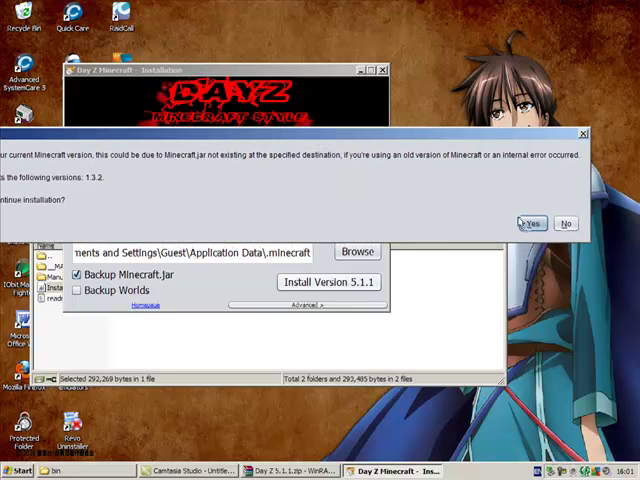
pyautogui.click(531, 224)
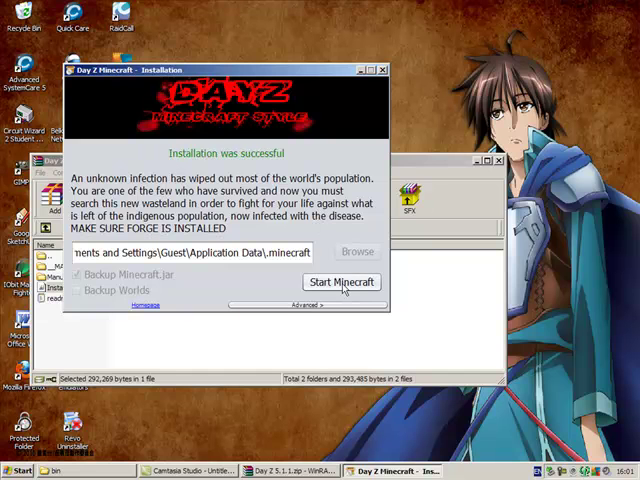
# Start Minecraft from the installer, log in and view the Day Z entry in the Mods list
pyautogui.click(341, 282)
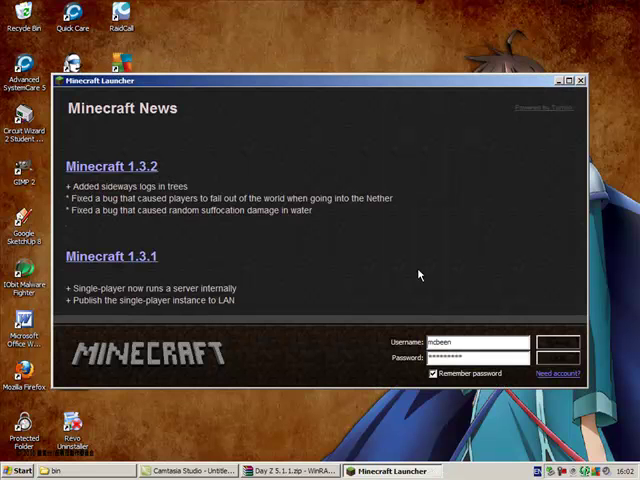
pyautogui.click(556, 359)
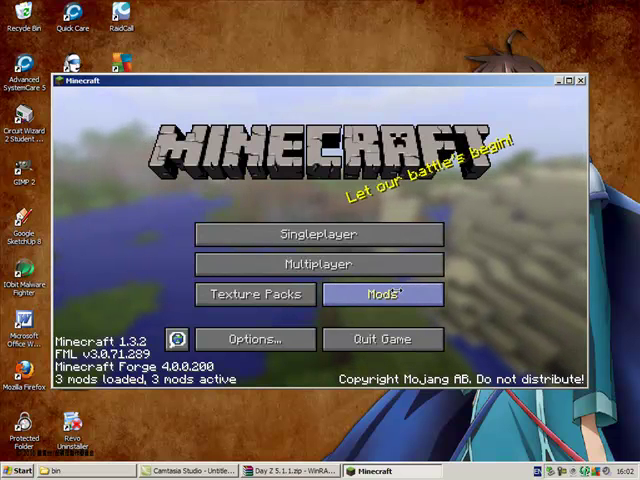
pyautogui.click(381, 293)
pyautogui.click(97, 262)
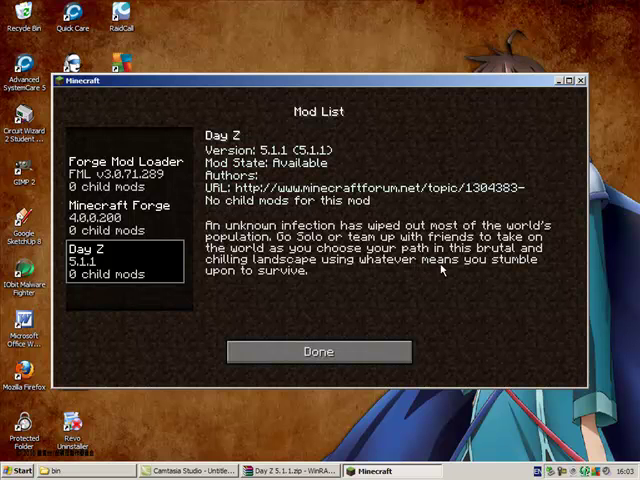
# Start creating a new single-player world and cycle the game mode back to Survival
pyautogui.click(320, 352)
pyautogui.click(296, 233)
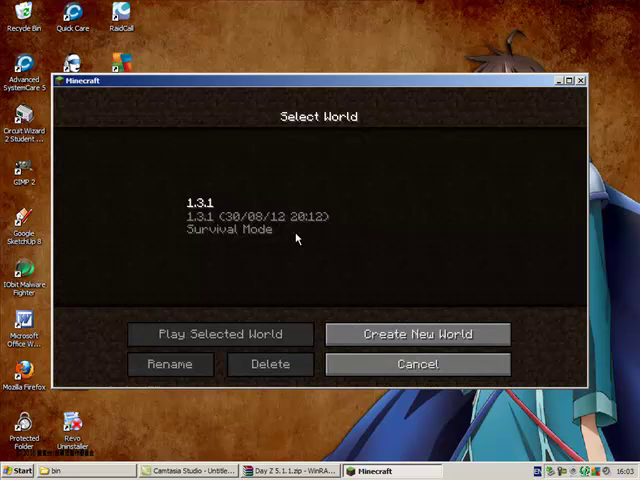
pyautogui.click(368, 334)
pyautogui.click(296, 226)
pyautogui.click(296, 226)
pyautogui.click(296, 226)
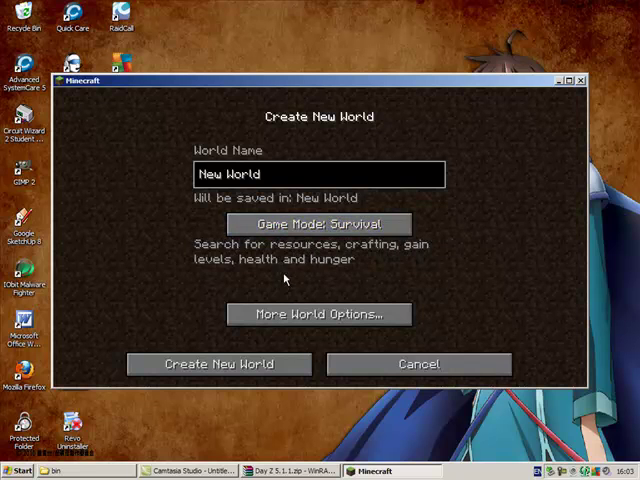
# Set the world type to Day Z in More World Options, keeping Survival mode
pyautogui.click(318, 314)
pyautogui.click(418, 224)
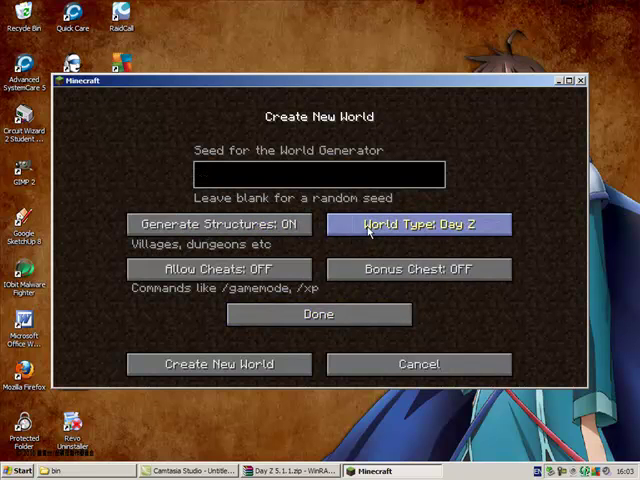
pyautogui.click(318, 314)
pyautogui.click(318, 224)
pyautogui.click(318, 224)
pyautogui.click(318, 314)
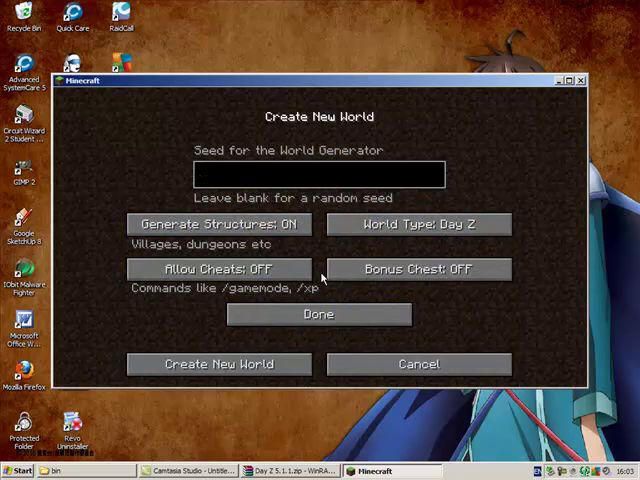
pyautogui.click(305, 314)
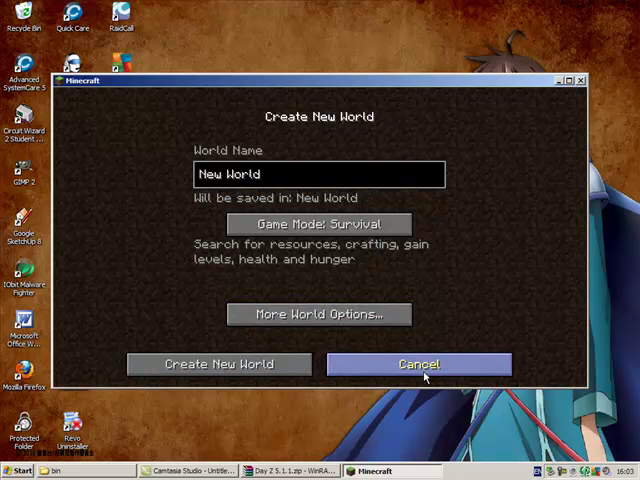